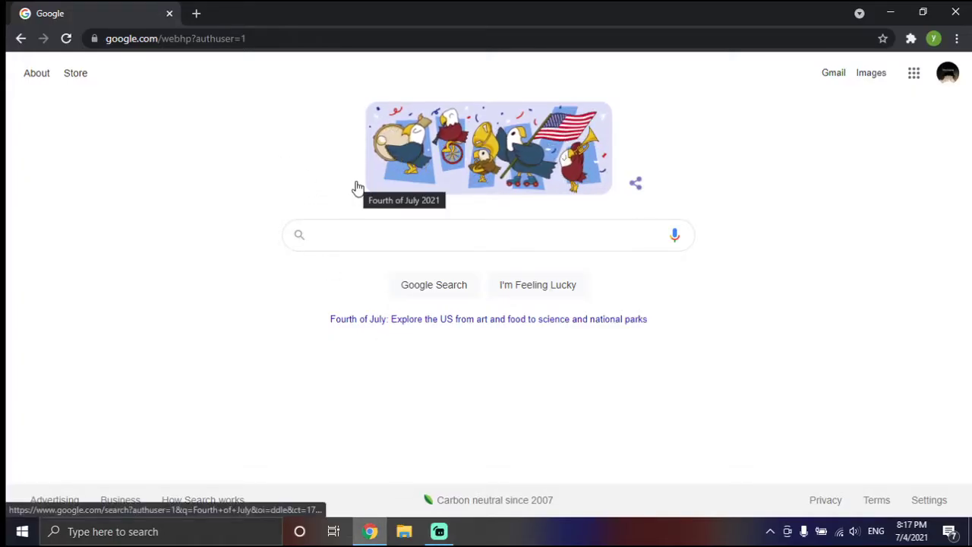
# - Search Google for "client search roblox"
pyautogui.click(367, 237)
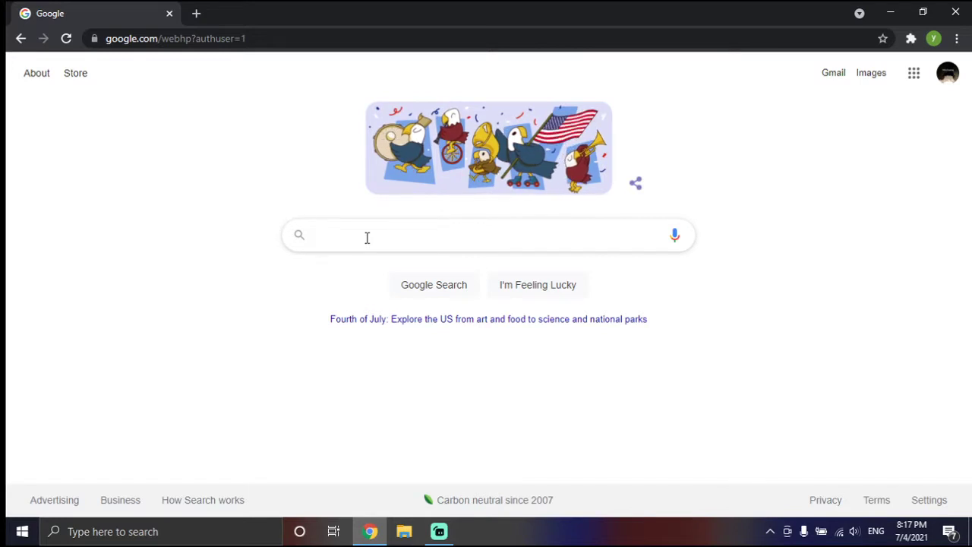
pyautogui.write('client')
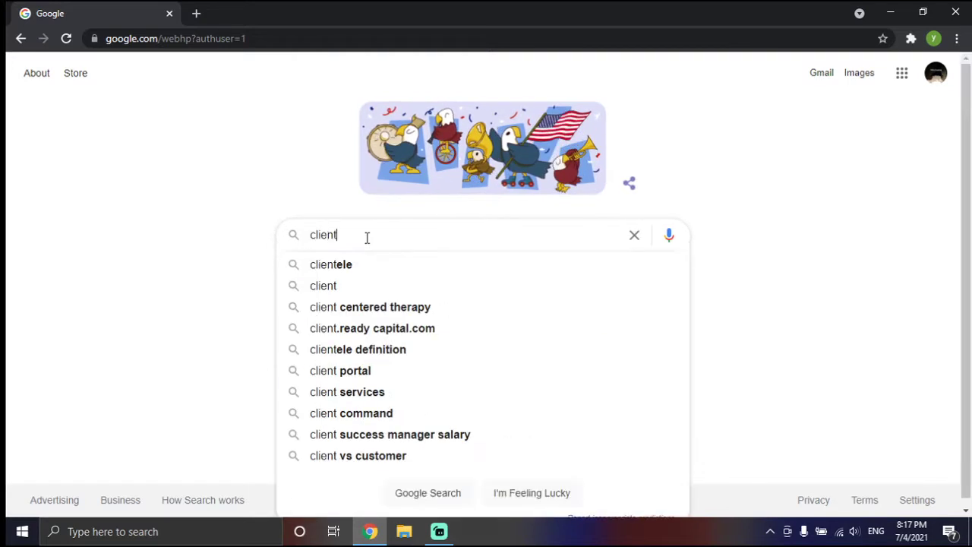
pyautogui.write(' search')
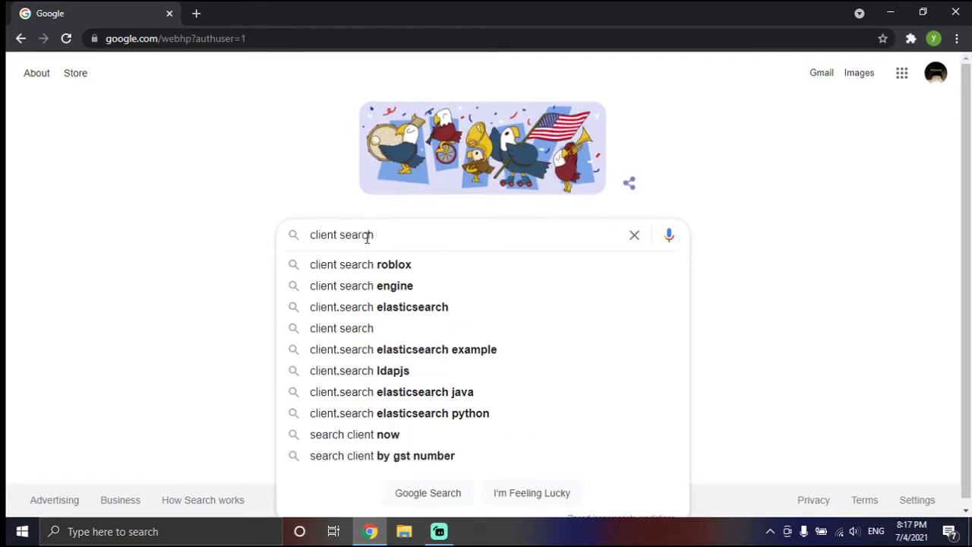
pyautogui.write(' roblo')
pyautogui.press('BackSpace')
pyautogui.write('lox')
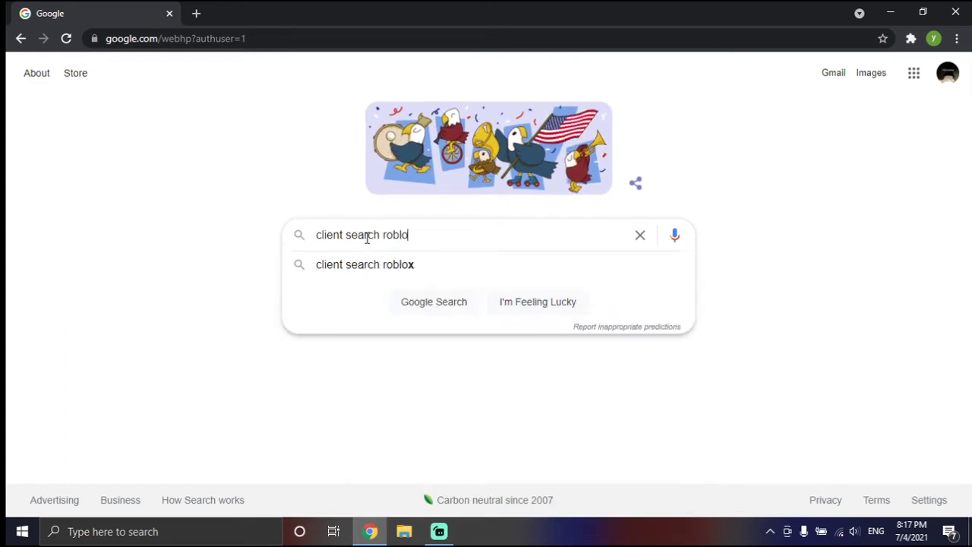
pyautogui.press('Return')
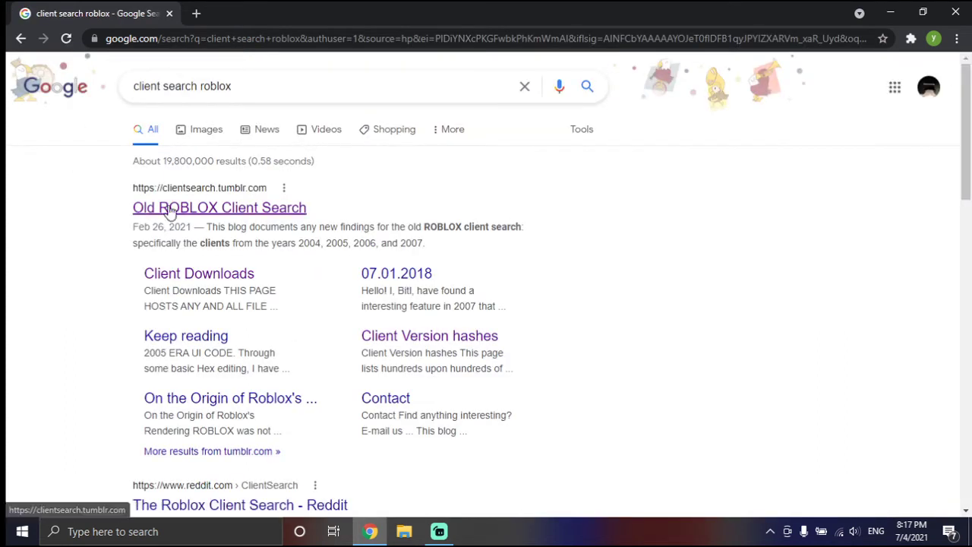
# - Go to the Old ROBLOX Client Search site's Client Downloads and open the Clients folder in the Complete Client Archive
pyautogui.click(167, 207)
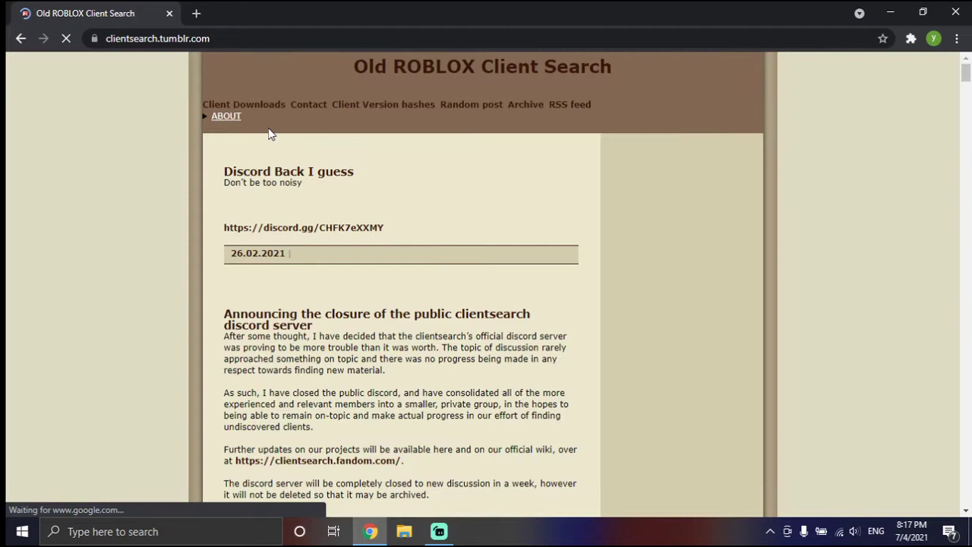
pyautogui.click(259, 105)
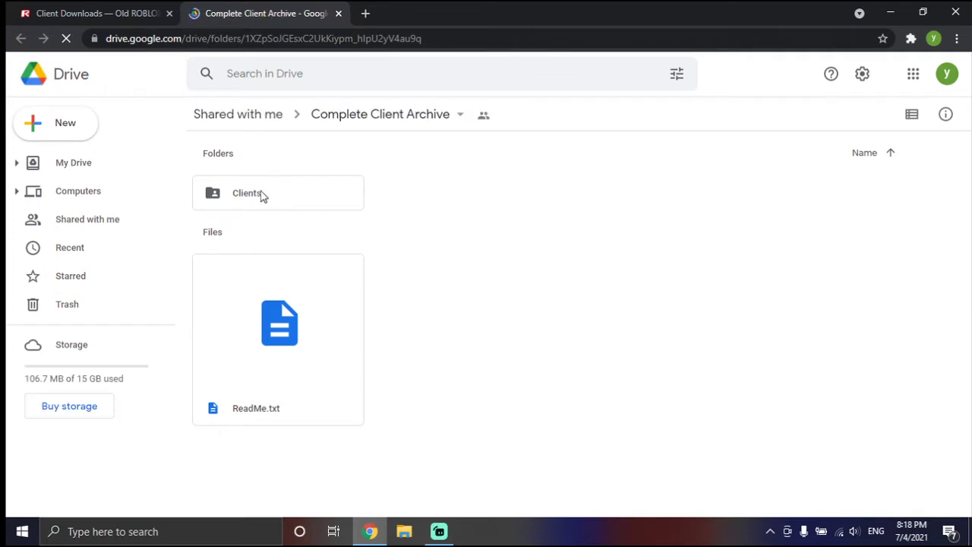
pyautogui.doubleClick(251, 195)
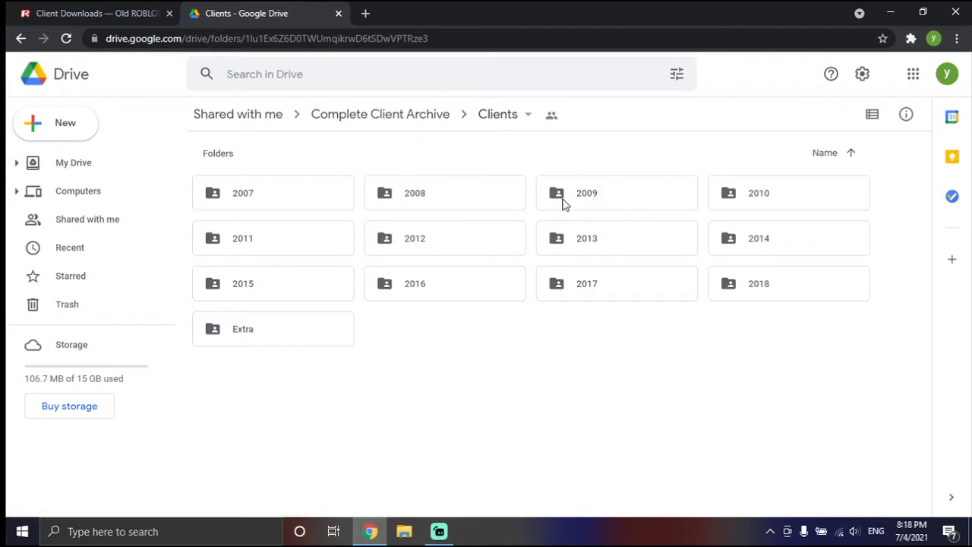
# - Download the March 5 (0.3.719.0) client folder from 3.2008 inside the archive's 2008 folder
pyautogui.doubleClick(482, 199)
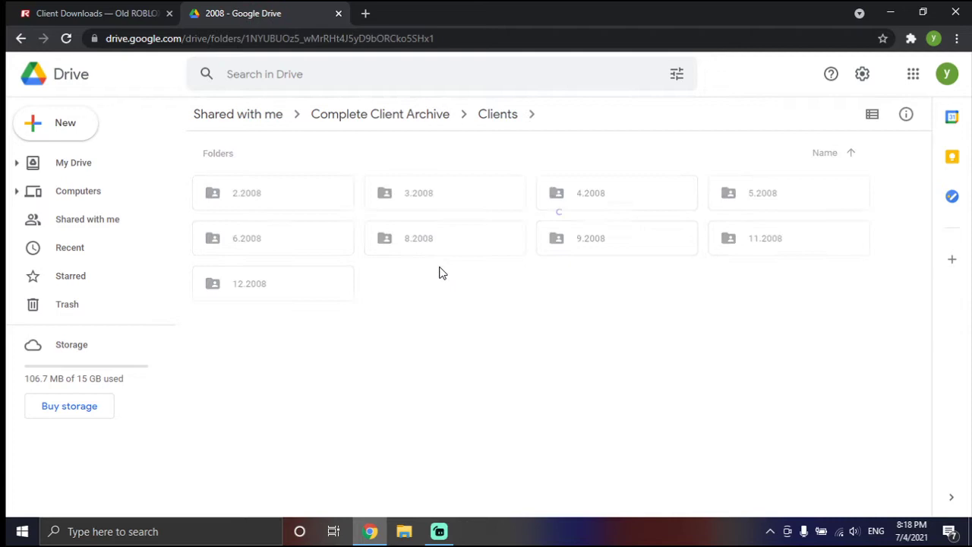
pyautogui.doubleClick(380, 194)
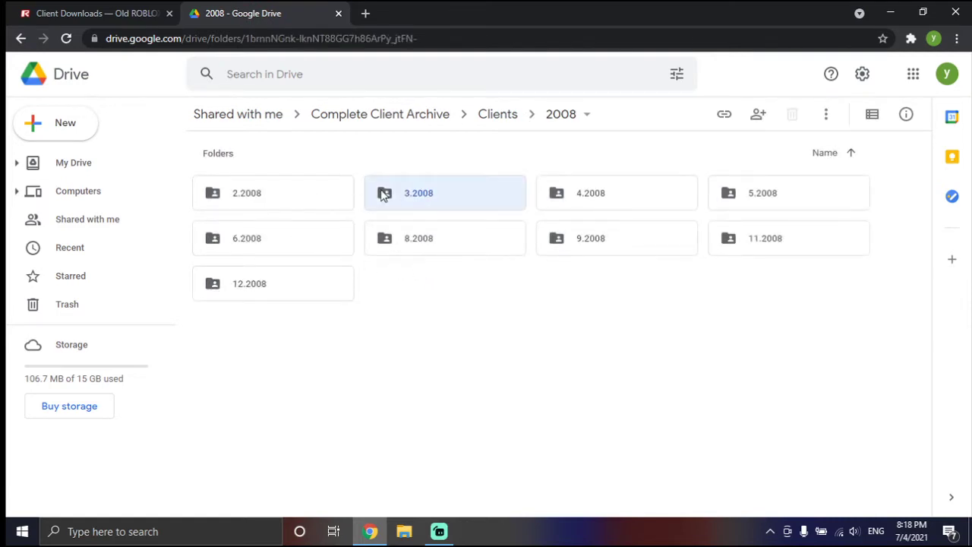
pyautogui.doubleClick(293, 199)
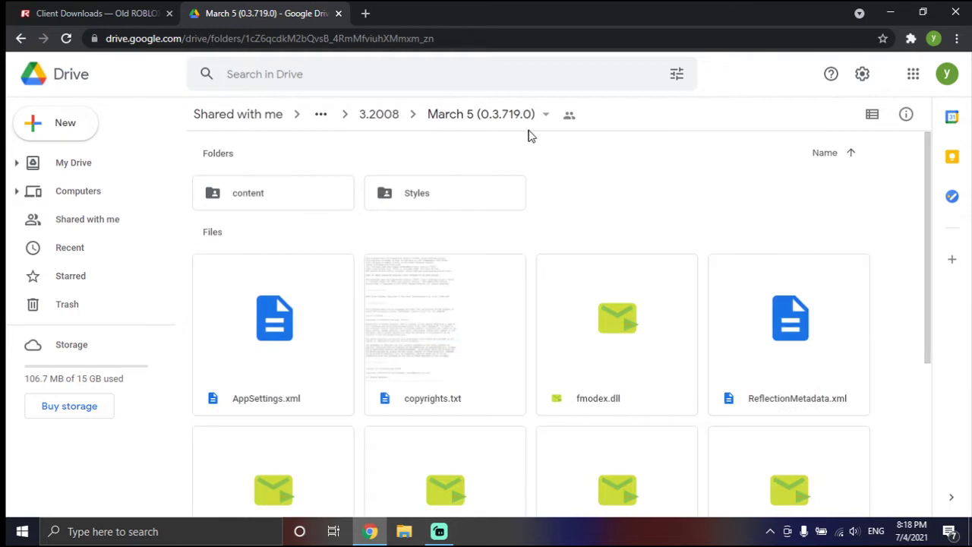
pyautogui.click(543, 118)
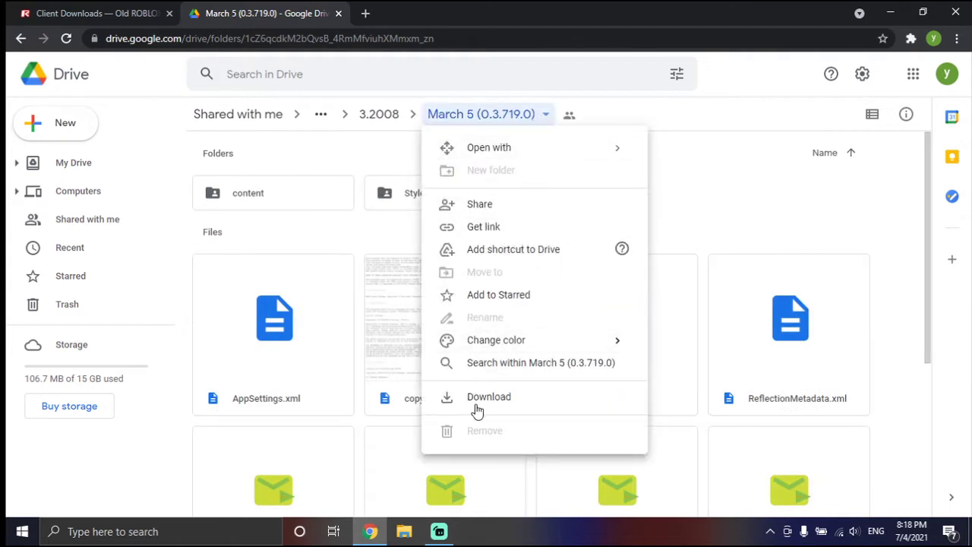
pyautogui.click(474, 399)
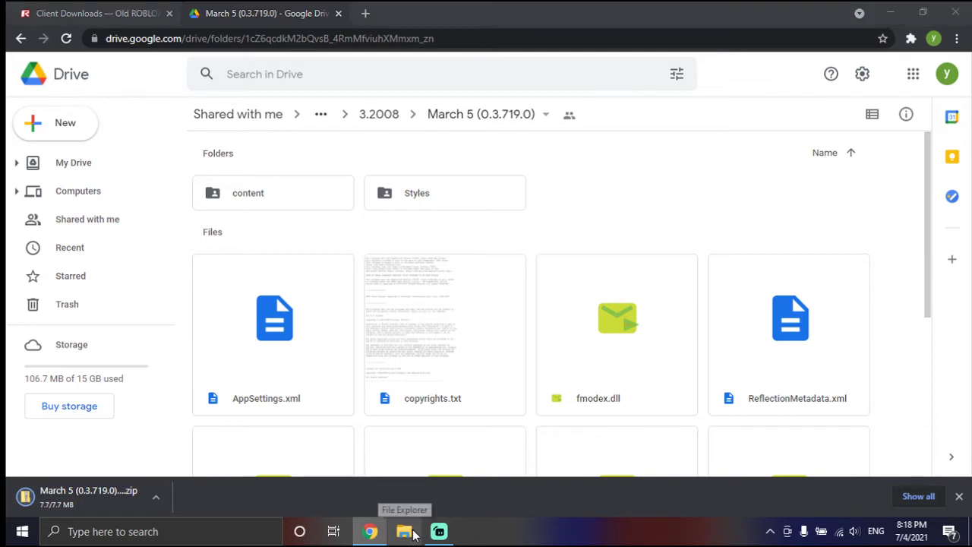
# - Extract the downloaded March 5 (0.3.719.0) zip archive into its own folder in Downloads, using File Explorer
pyautogui.click(412, 535)
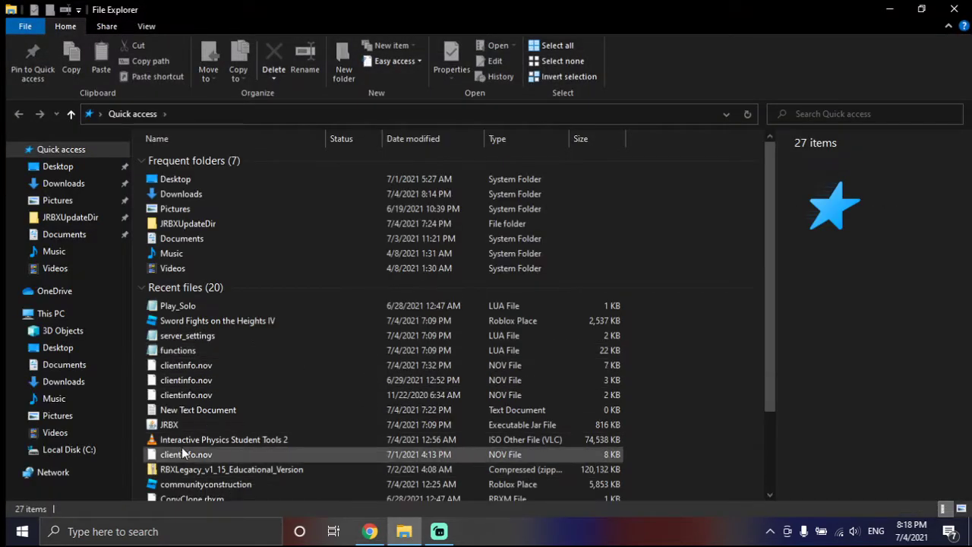
pyautogui.click(79, 183)
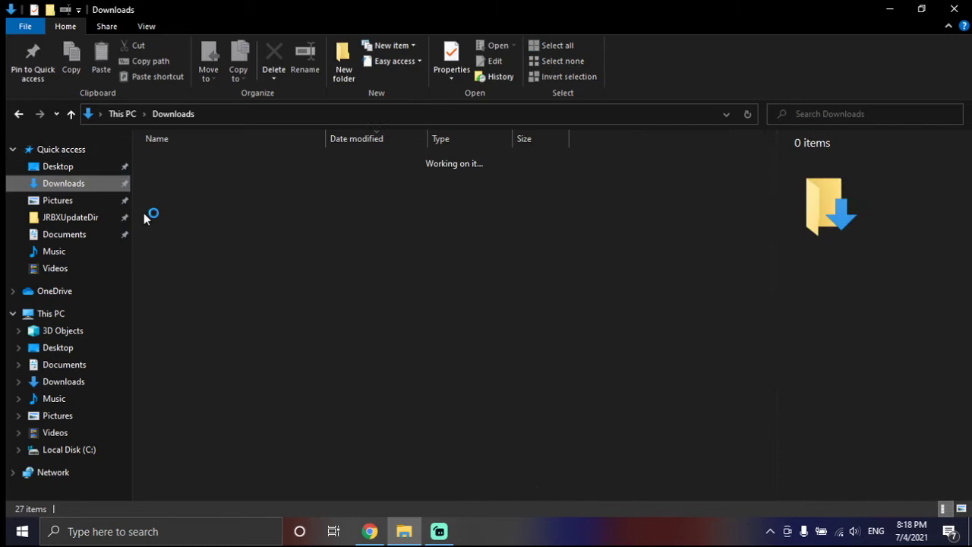
pyautogui.click(249, 178)
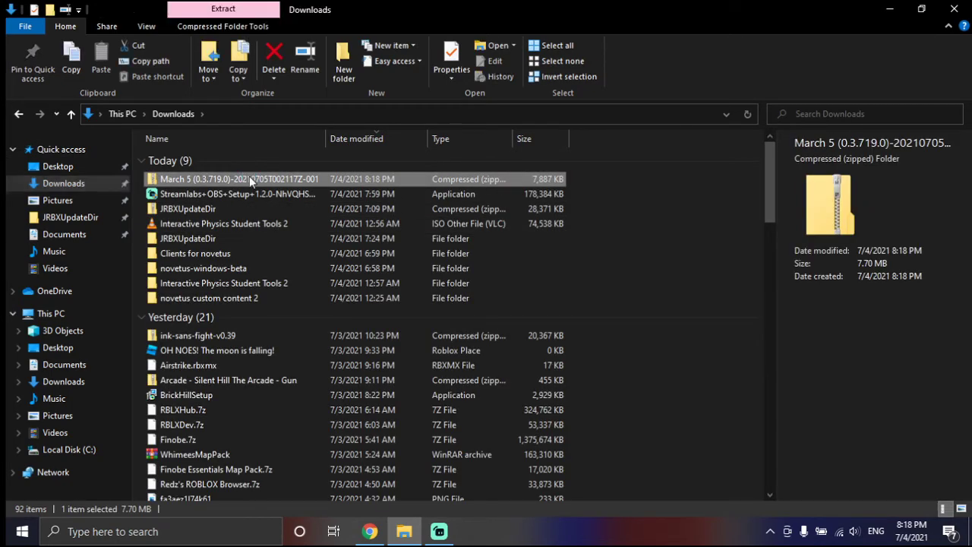
pyautogui.rightClick(250, 180)
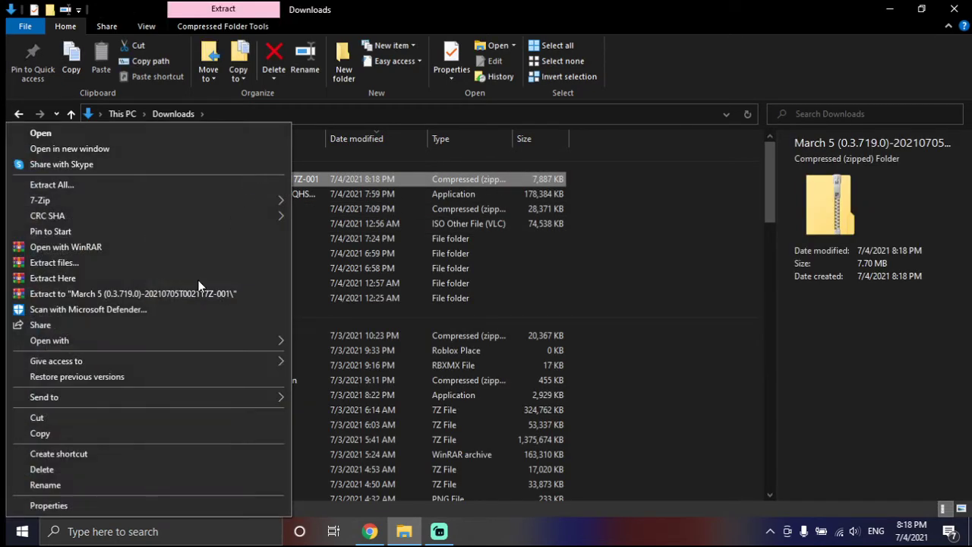
pyautogui.click(102, 185)
pyautogui.click(615, 403)
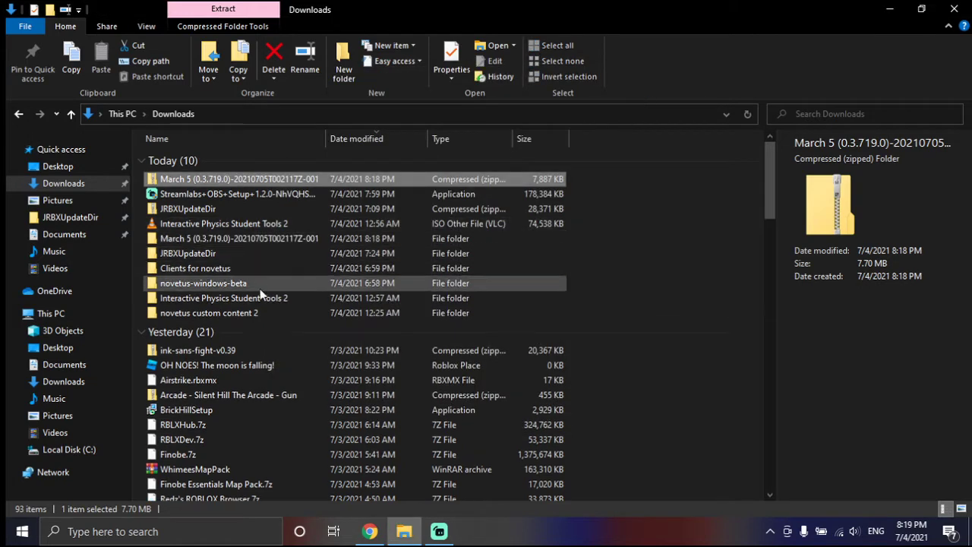
pyautogui.click(892, 8)
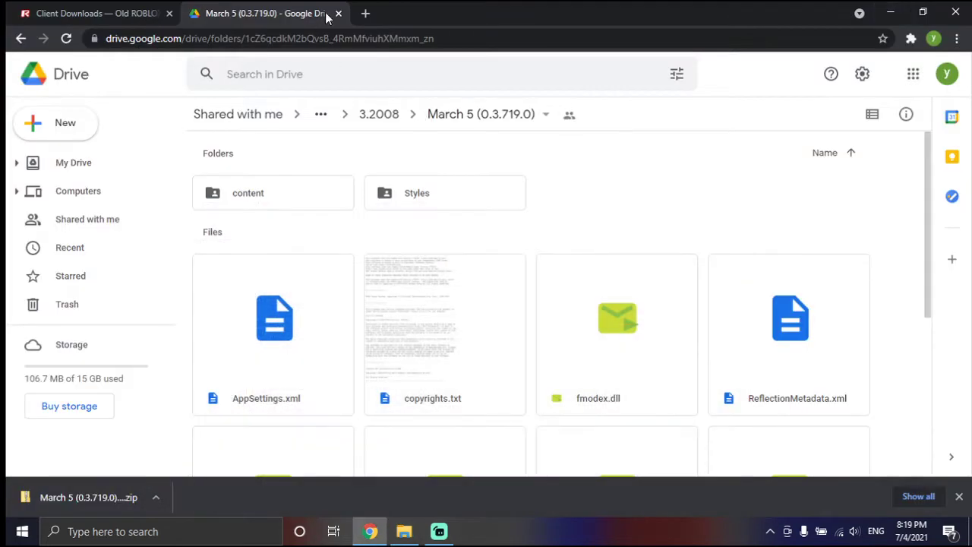
# - In a new browser tab, open the Old Roblox Unblocked site and download Baseplate.rbxl from its Map Places page via MediaFire
pyautogui.click(363, 14)
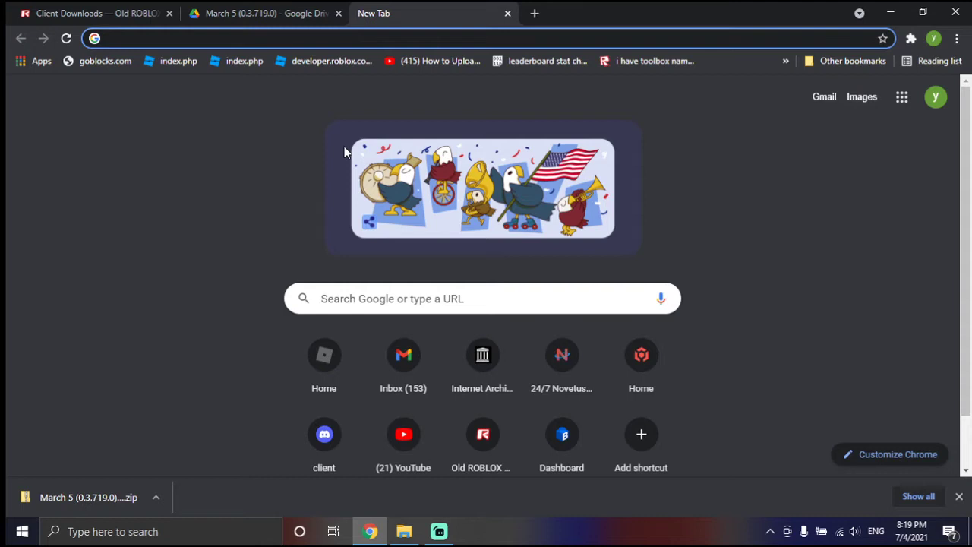
pyautogui.write('old ro')
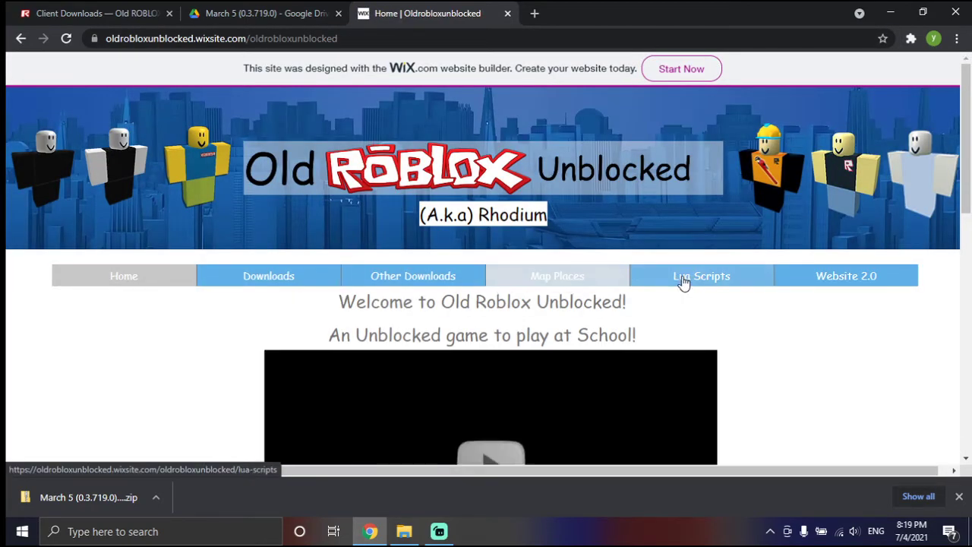
pyautogui.click(600, 278)
pyautogui.scroll(-2, 426, 372)
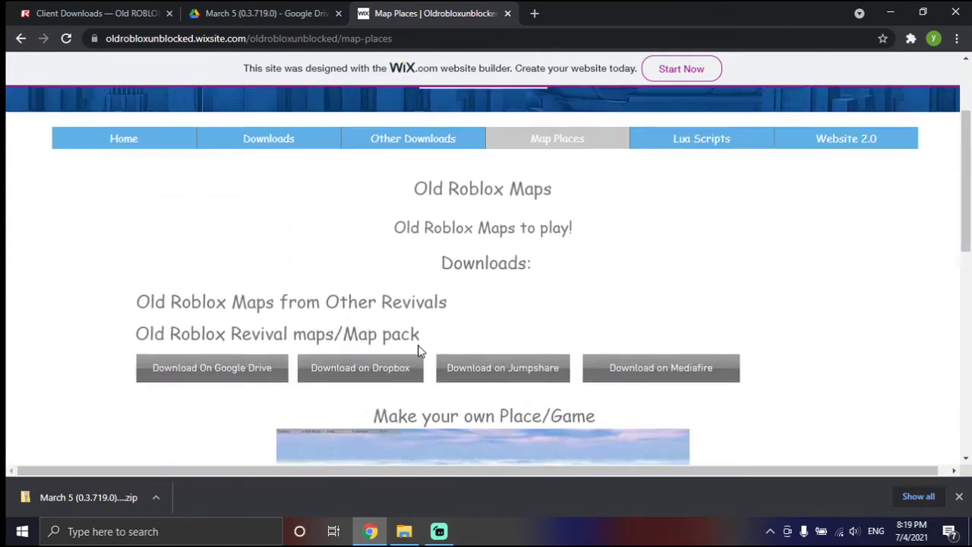
pyautogui.scroll(-4, 420, 351)
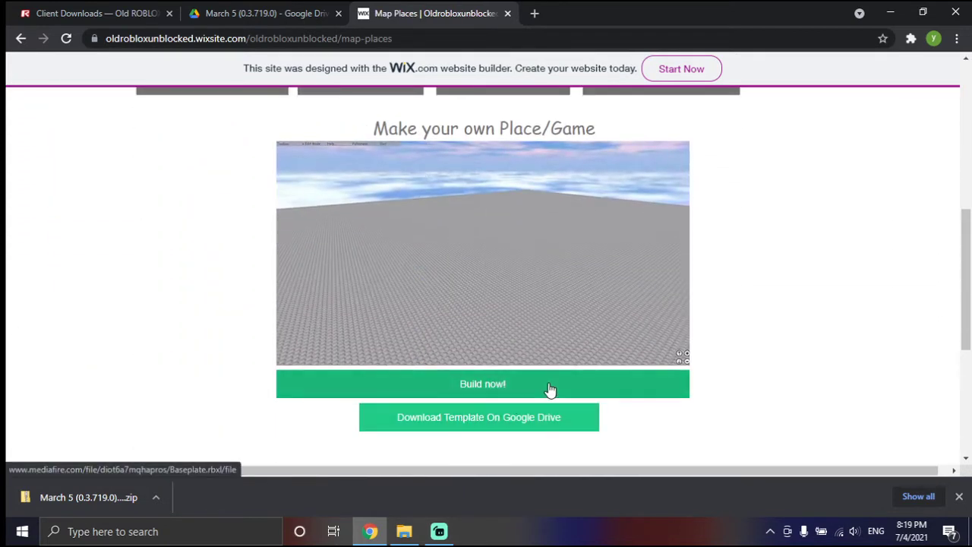
pyautogui.click(550, 390)
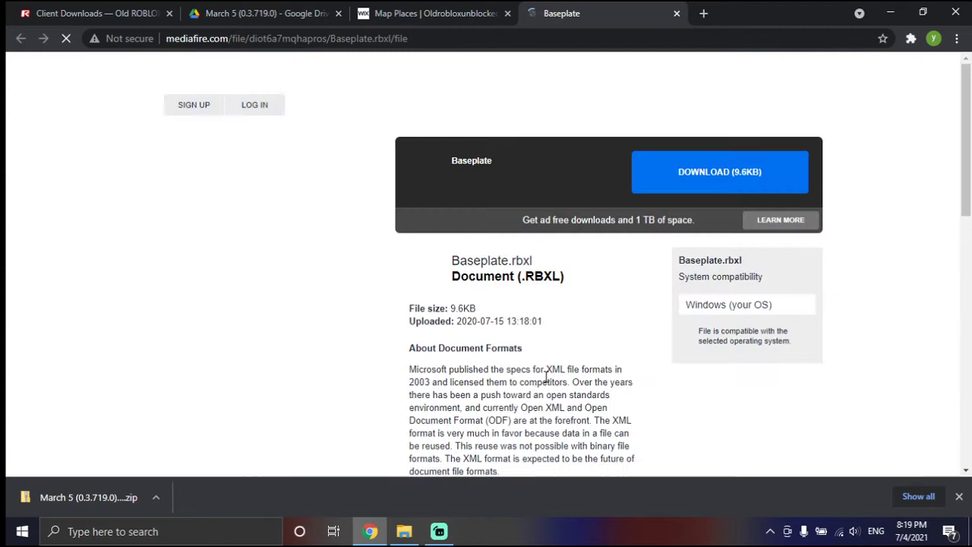
pyautogui.click(701, 176)
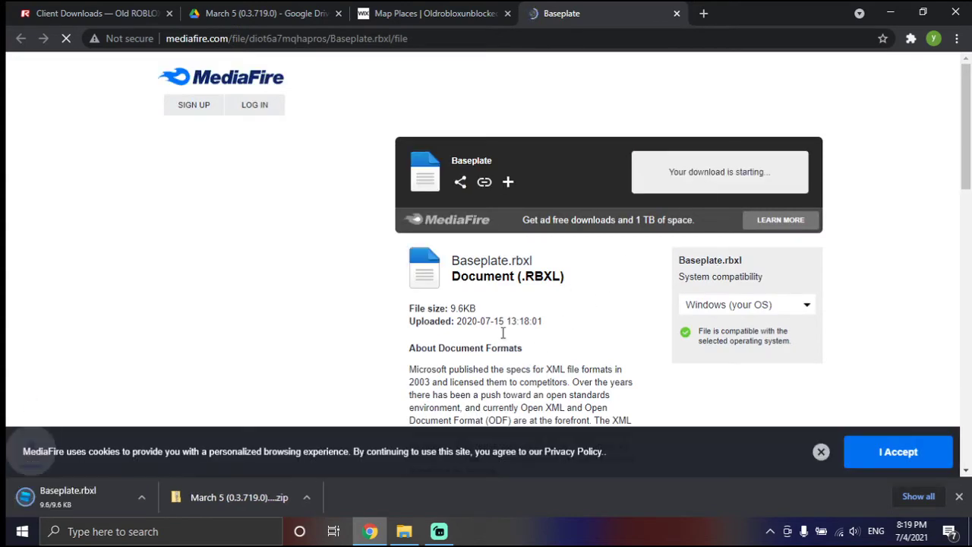
# - Download Play_Solo.lua via MediaFire from the Old Roblox Unblocked site's Lua Scripts page, and close its download page
pyautogui.click(396, 13)
pyautogui.scroll(5, 521, 236)
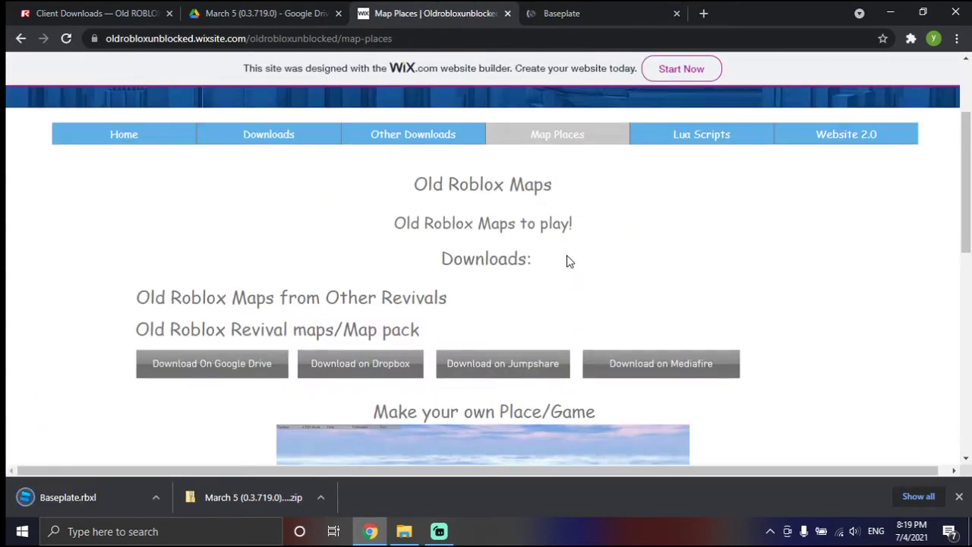
pyautogui.click(700, 270)
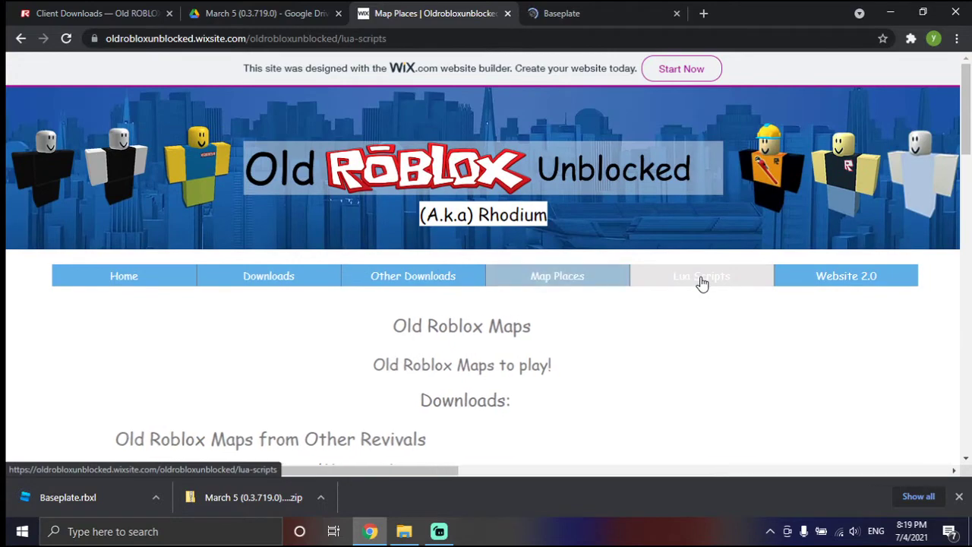
pyautogui.scroll(-2, 284, 248)
pyautogui.scroll(-15, 284, 248)
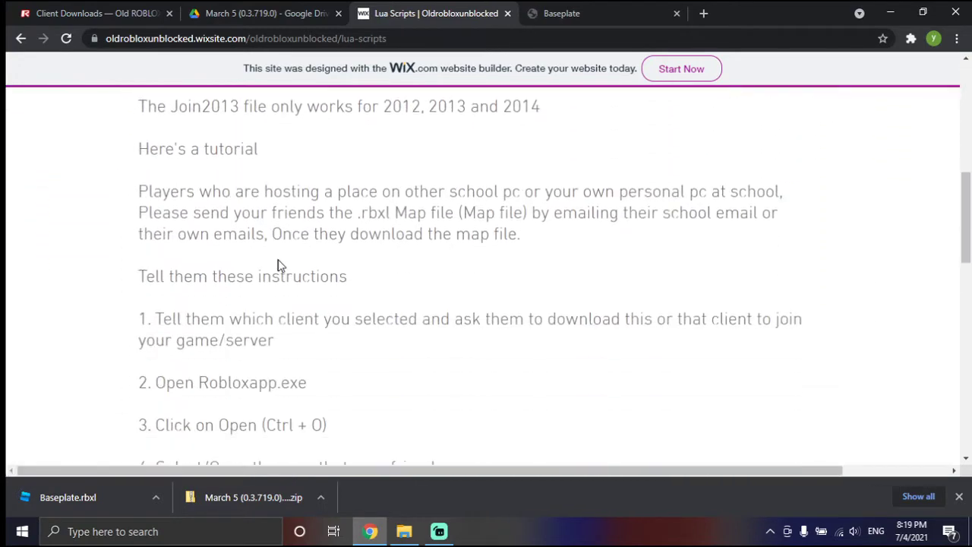
pyautogui.scroll(15, 281, 294)
pyautogui.scroll(-17, 341, 235)
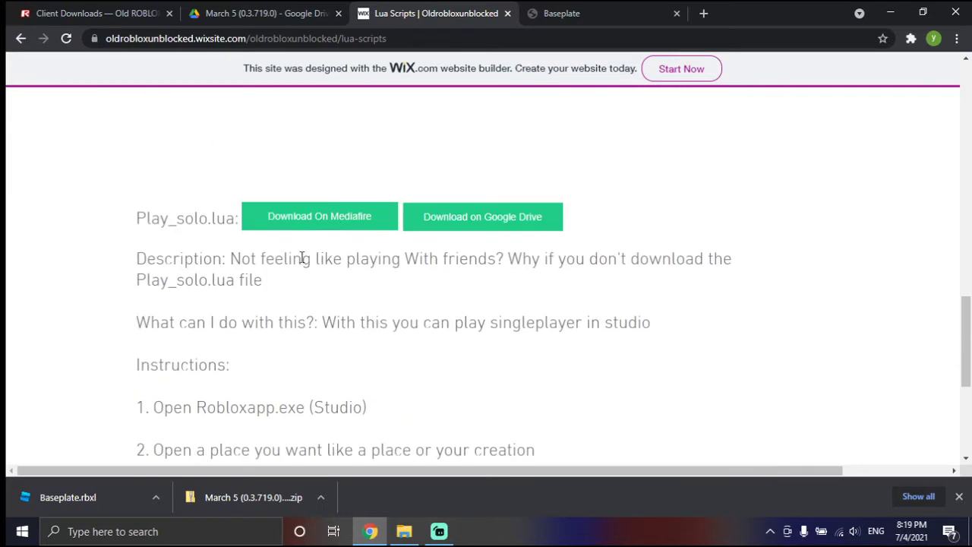
pyautogui.click(369, 220)
pyautogui.click(725, 196)
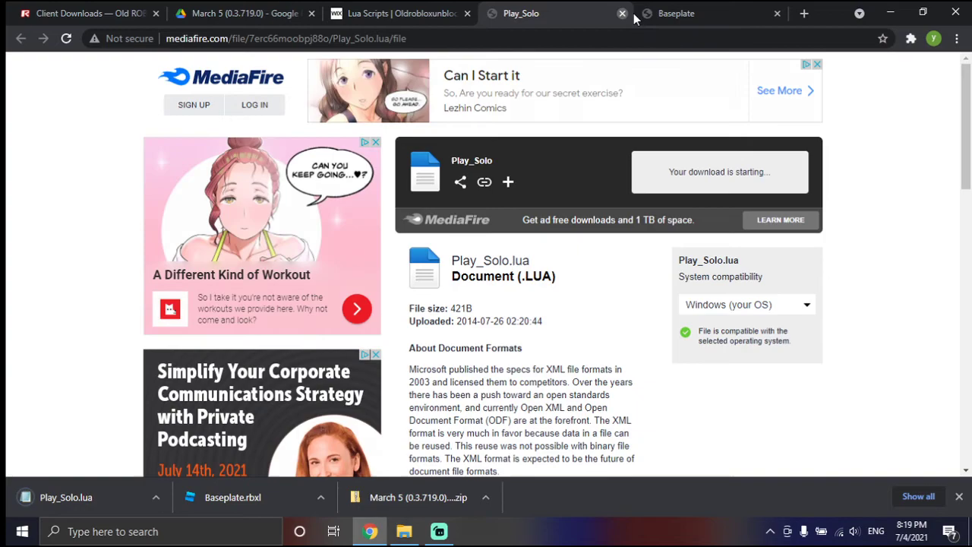
pyautogui.click(622, 14)
# - Switch to File Explorer and open the inner March 5 (0.3.719.0) client folder inside the extracted download
pyautogui.click(890, 13)
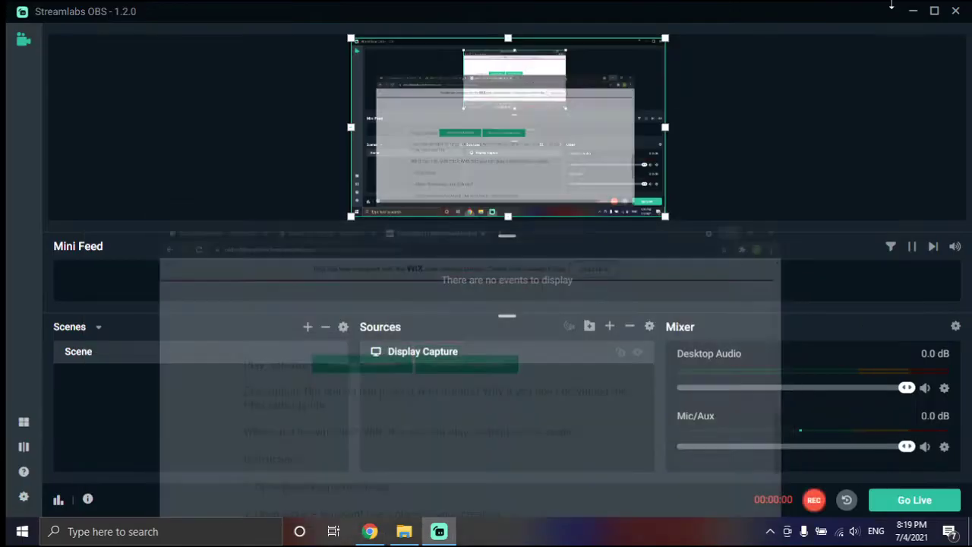
pyautogui.click(916, 17)
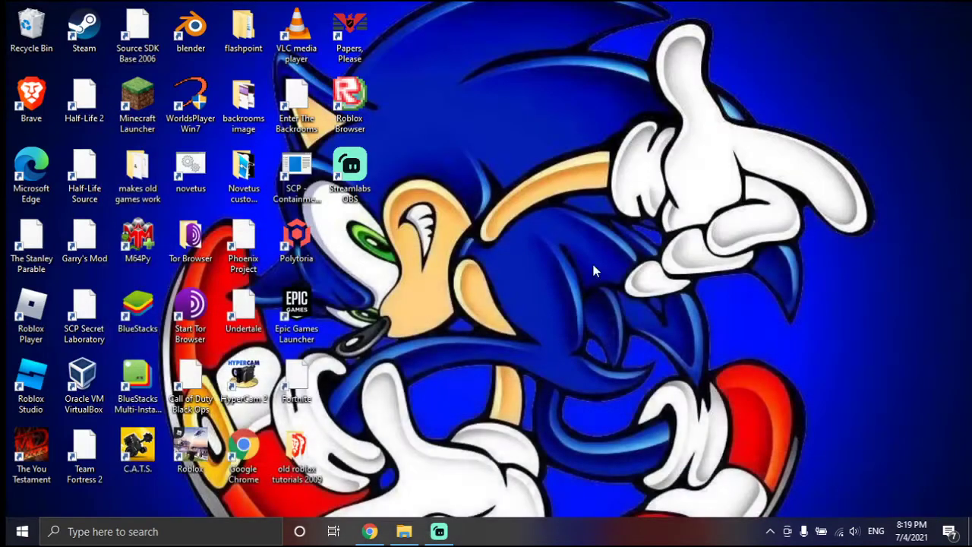
pyautogui.click(404, 531)
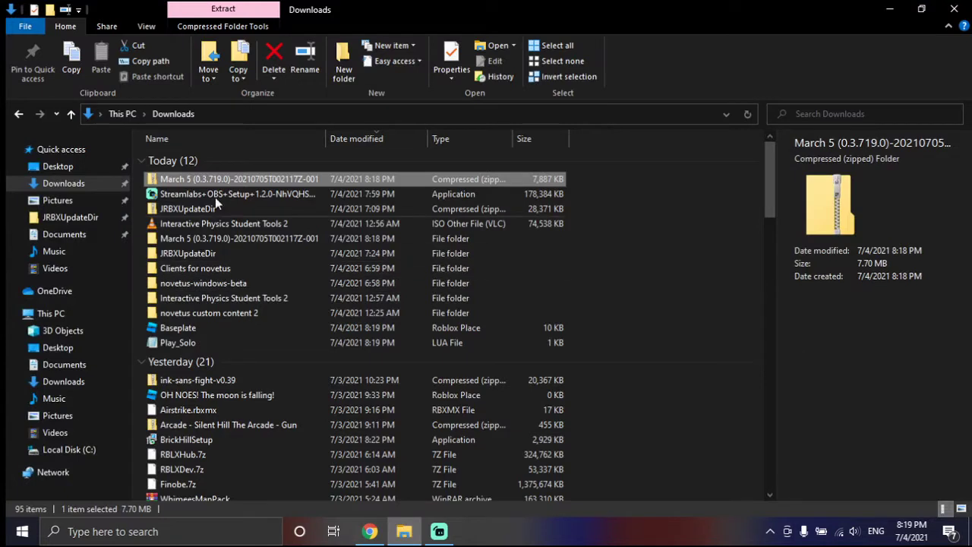
pyautogui.doubleClick(210, 238)
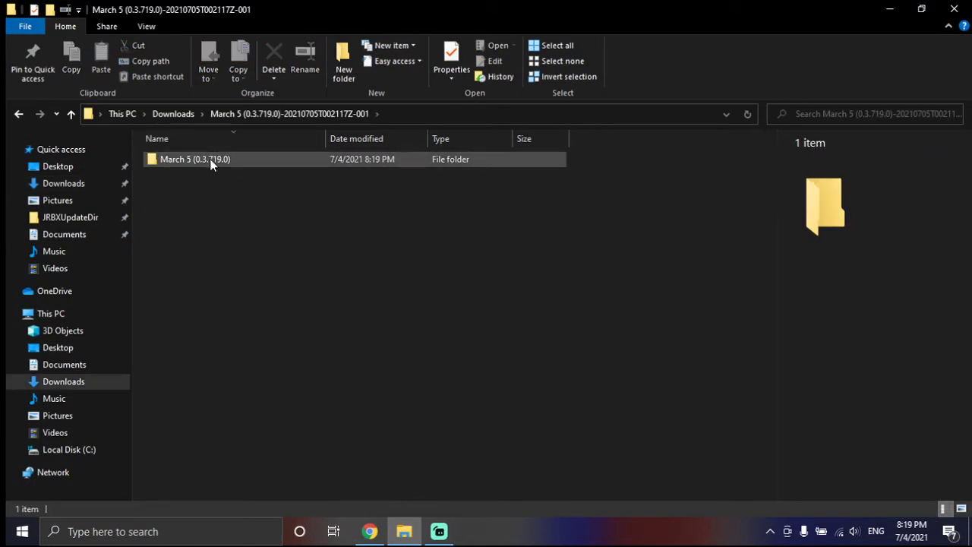
pyautogui.doubleClick(209, 160)
# - Launch the Roblox application from the client folder and allow it to run despite the SmartScreen block
pyautogui.doubleClick(202, 313)
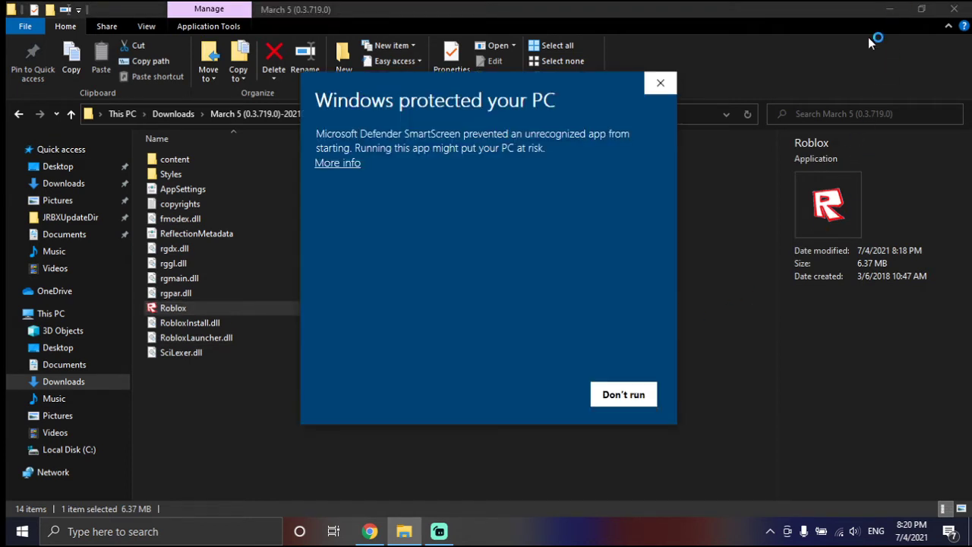
pyautogui.click(338, 167)
pyautogui.click(534, 393)
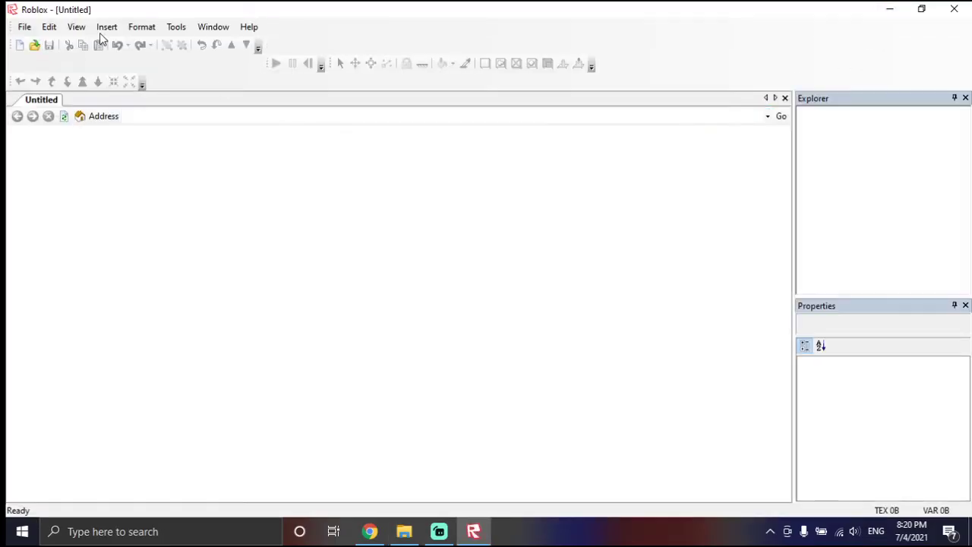
# - Close the Untitled document and open the Baseplate place from the Downloads folder
pyautogui.click(786, 98)
pyautogui.click(23, 28)
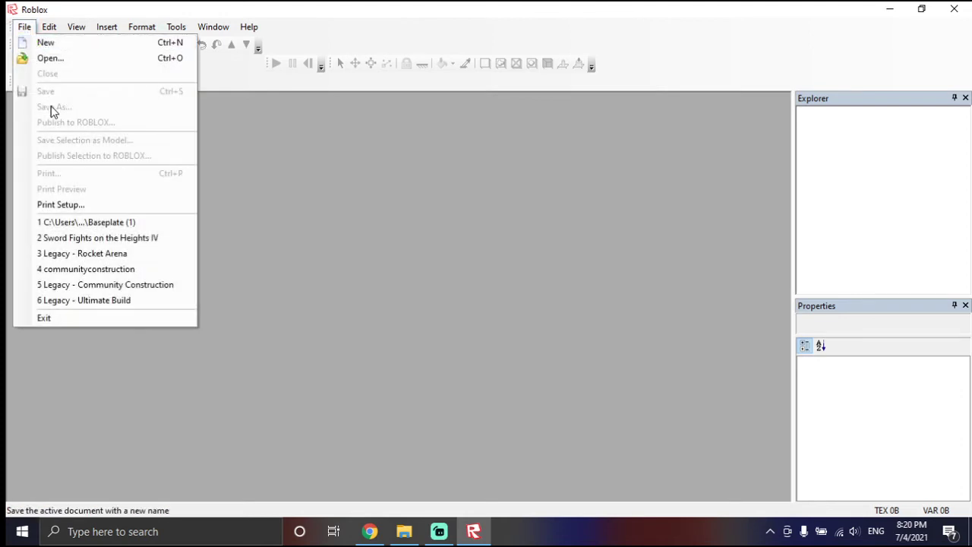
pyautogui.press('Escape')
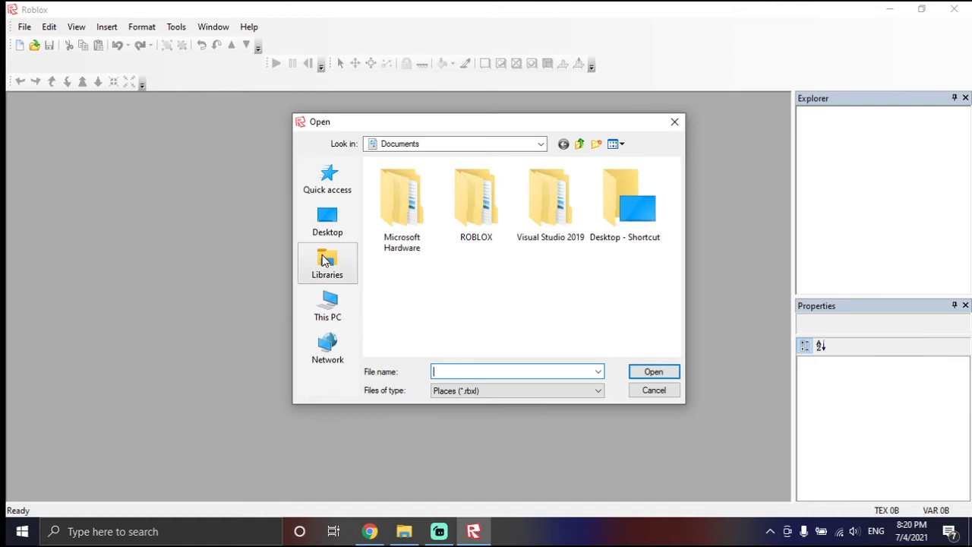
pyautogui.click(328, 304)
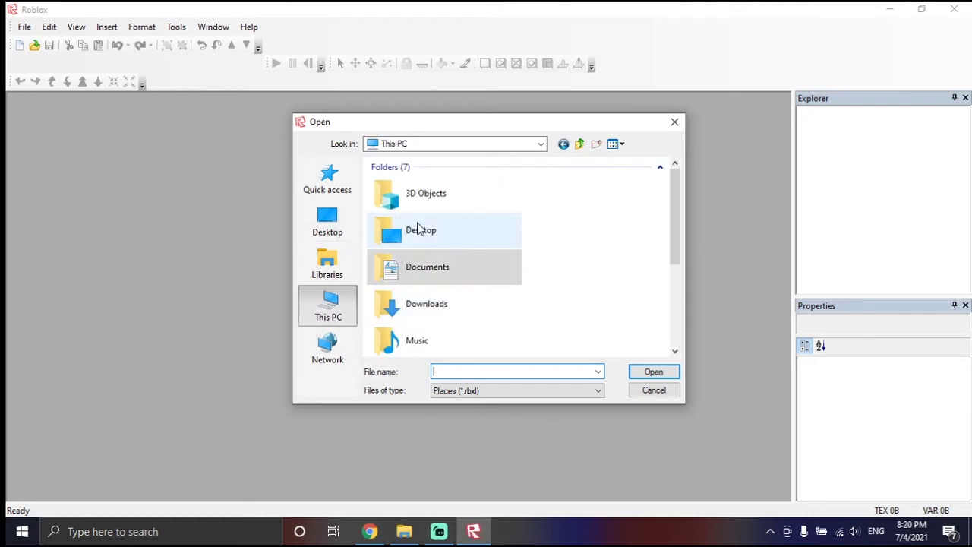
pyautogui.doubleClick(425, 311)
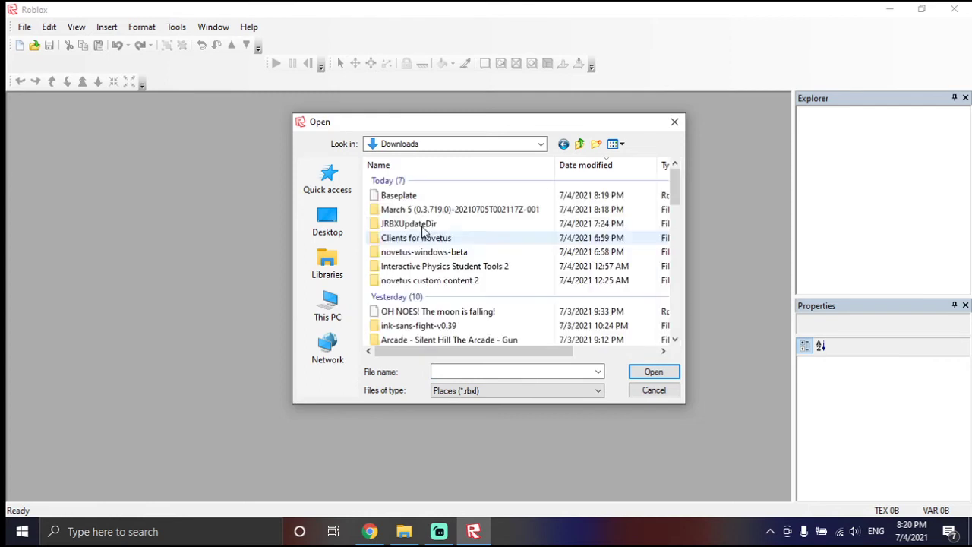
pyautogui.click(430, 197)
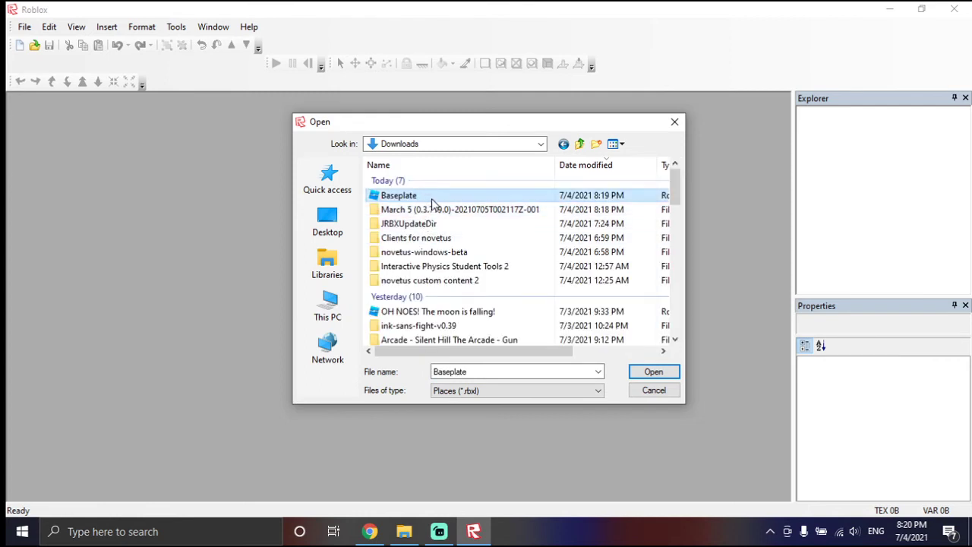
pyautogui.click(641, 373)
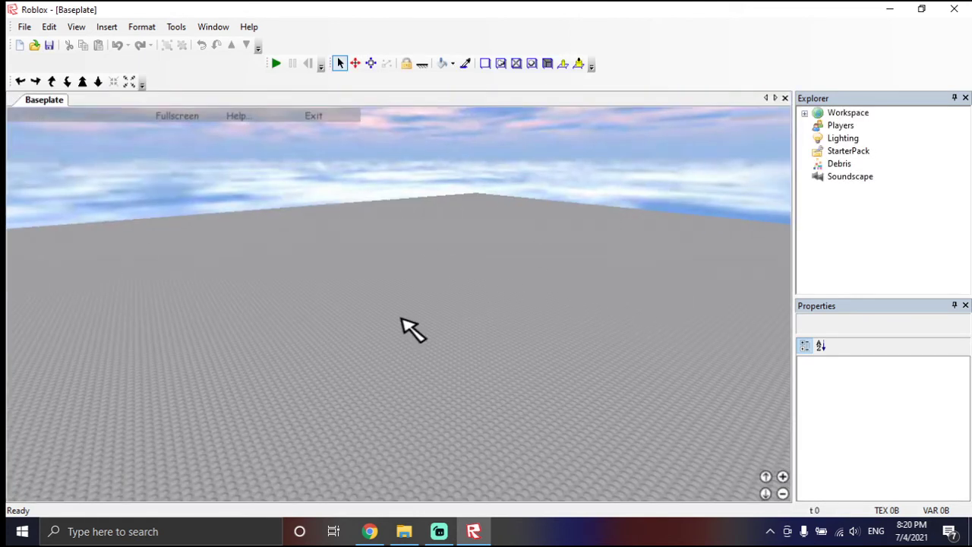
# - Execute the Play_Solo script from the Downloads folder in the Baseplate place
pyautogui.click(177, 27)
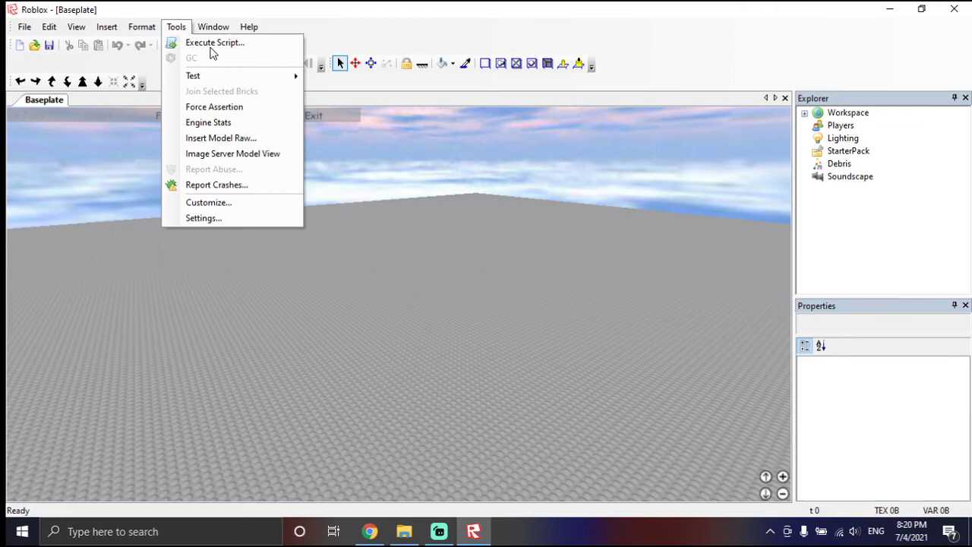
pyautogui.click(206, 43)
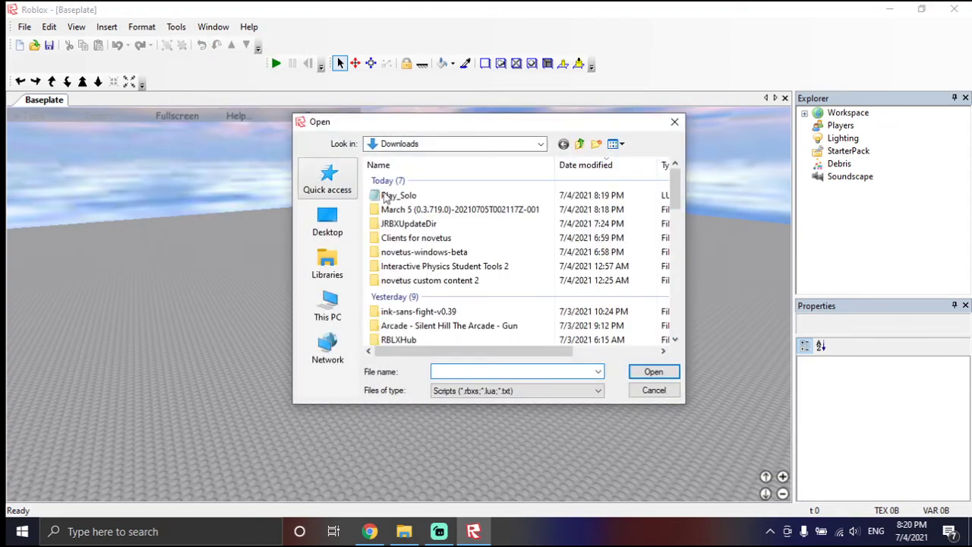
pyautogui.click(399, 195)
pyautogui.click(648, 372)
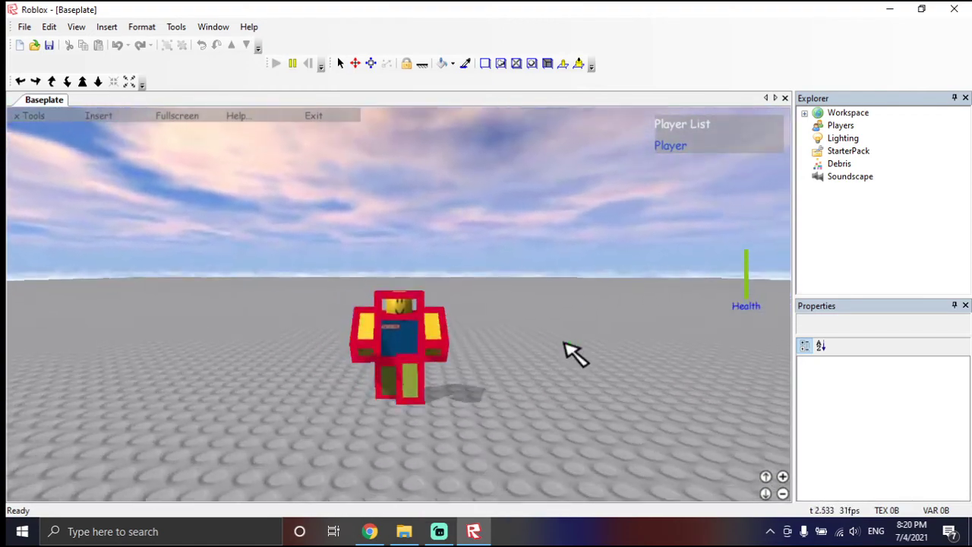
# - Test solo play by walking the character around the baseplate and viewing it from different angles and distances
pyautogui.click(564, 343)
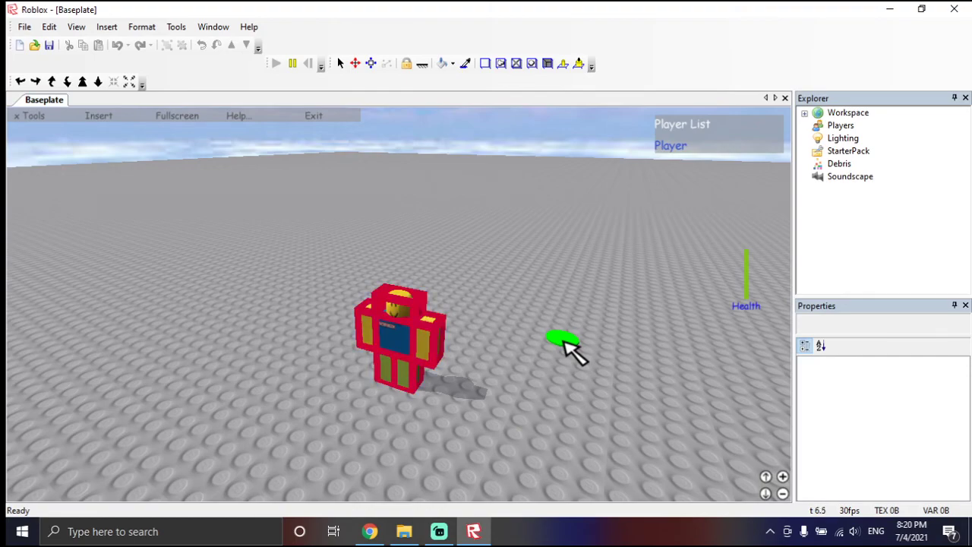
pyautogui.click(582, 232)
pyautogui.click(519, 217)
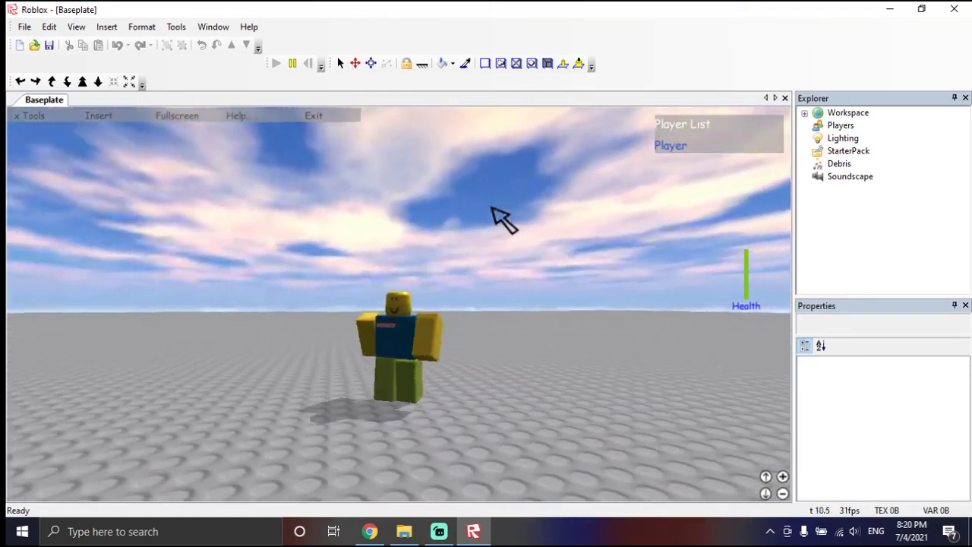
pyautogui.click(499, 218)
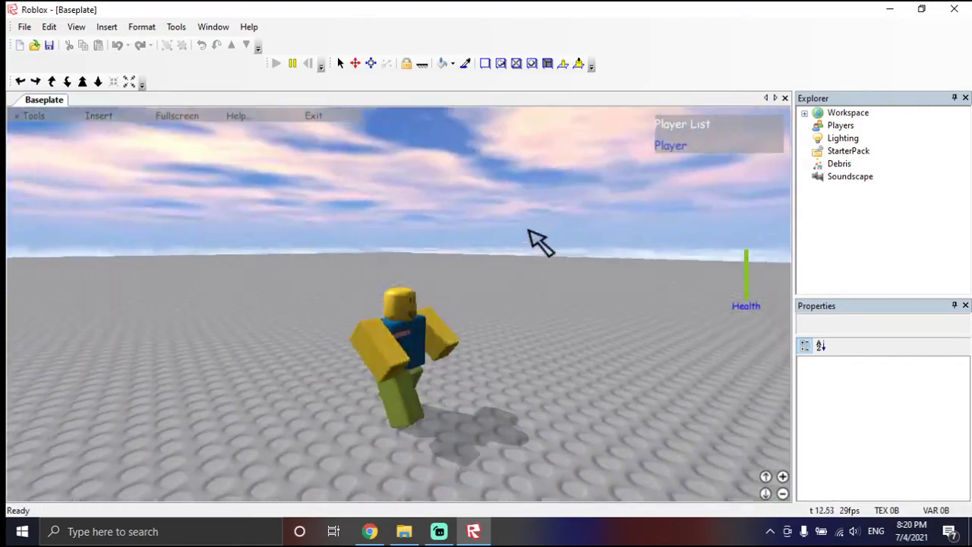
pyautogui.press('Up')
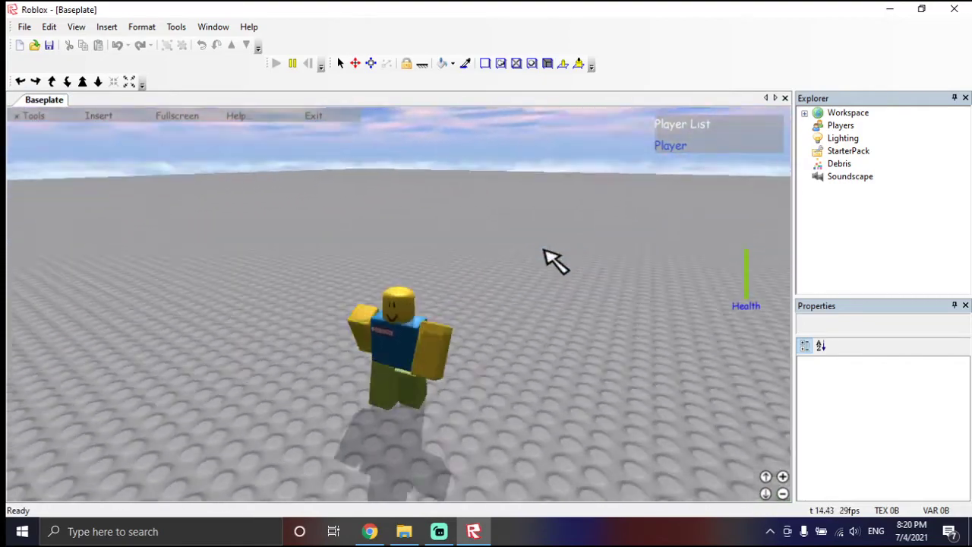
pyautogui.press('Down')
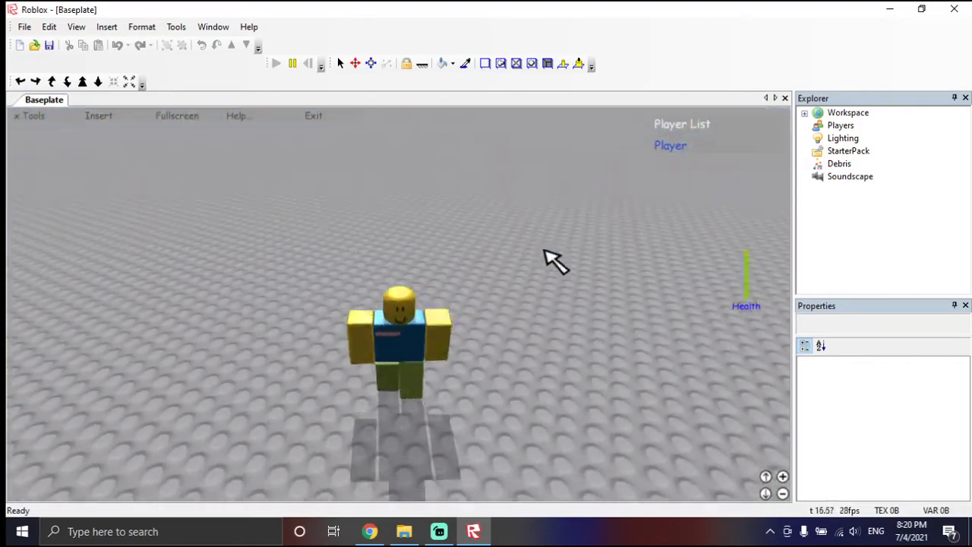
pyautogui.press('Left')
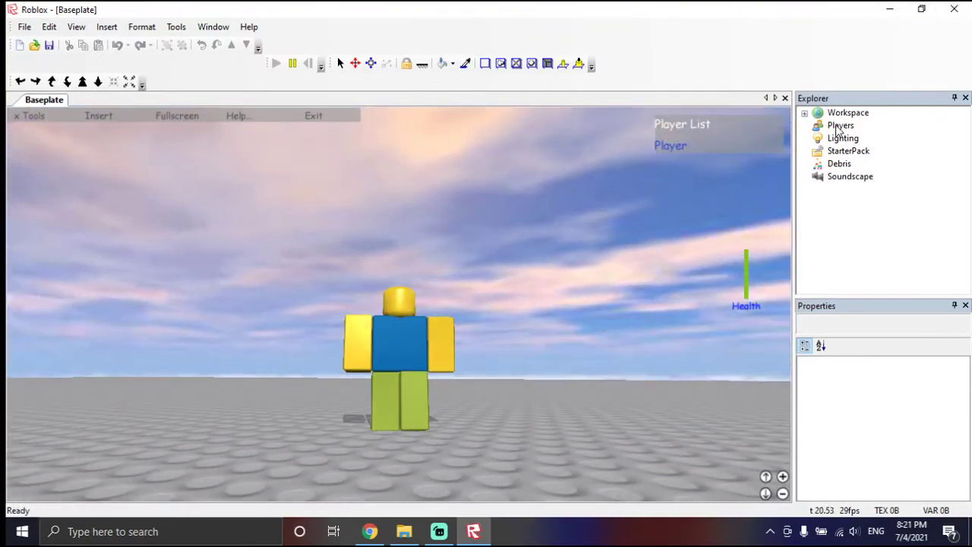
pyautogui.press('s')
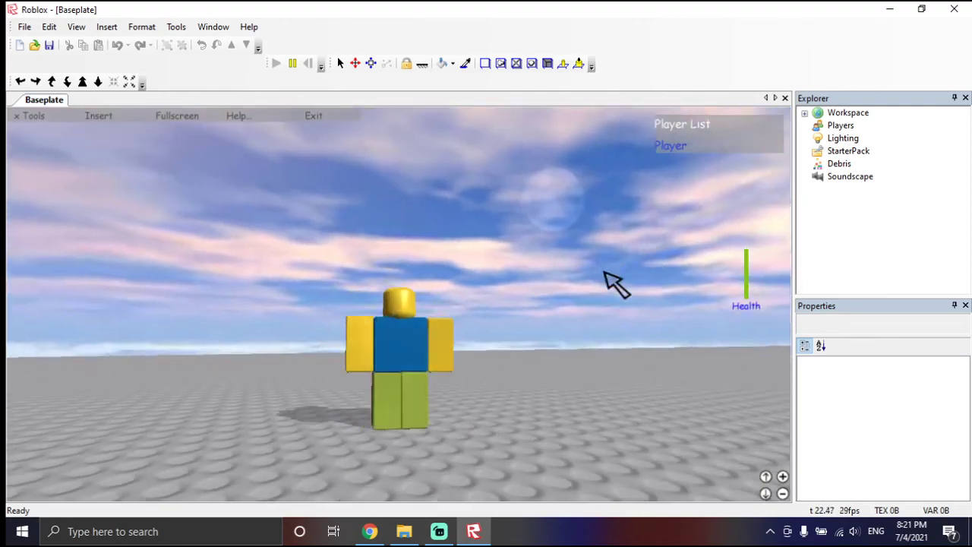
pyautogui.press('w')
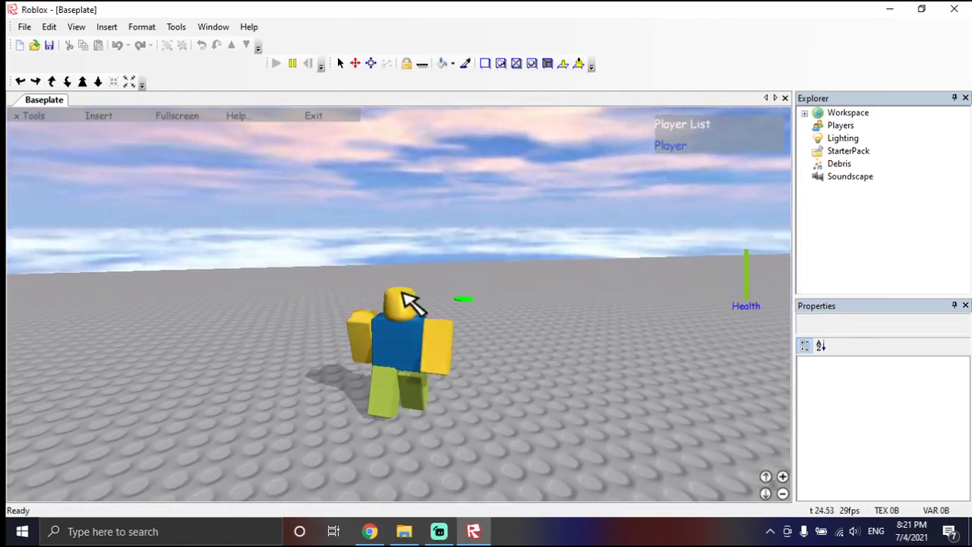
pyautogui.press('s')
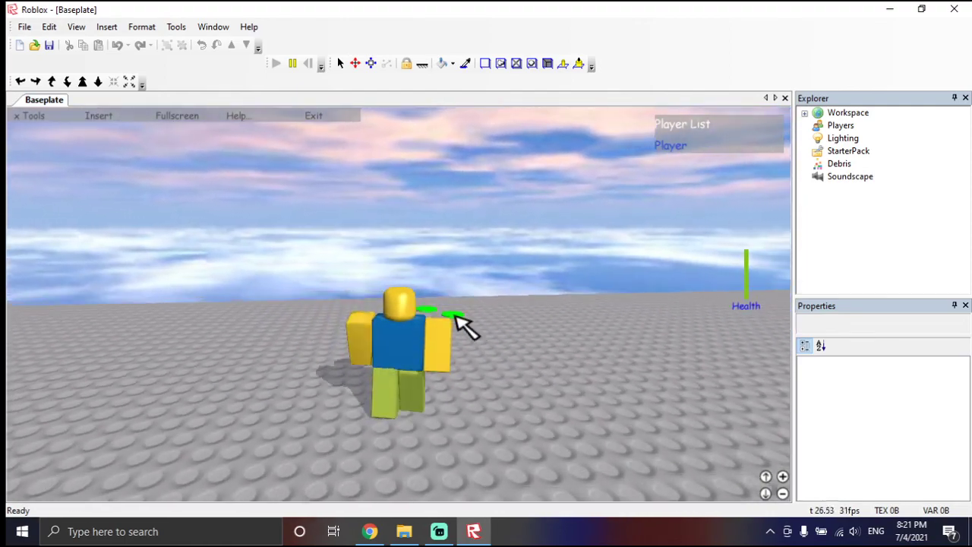
pyautogui.scroll(-3, 503, 308)
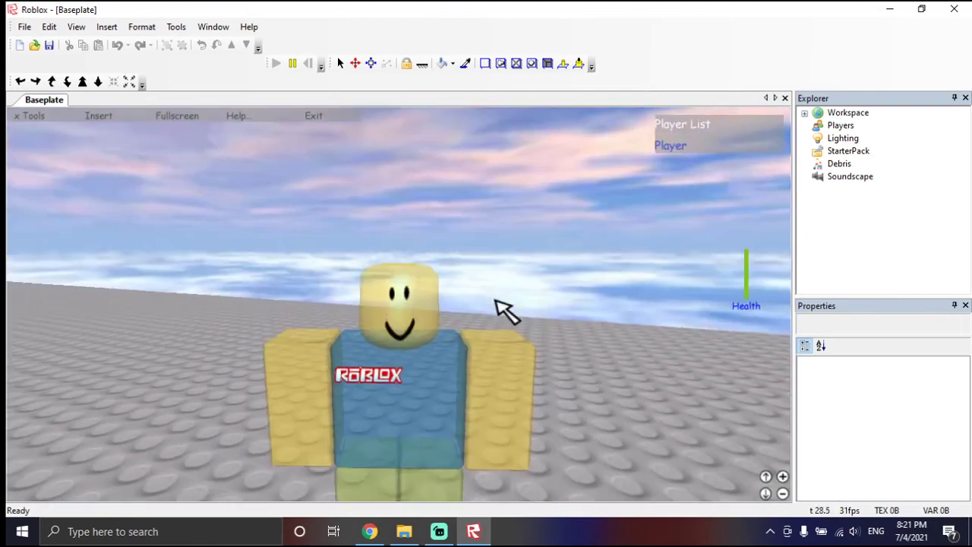
pyautogui.press('w')
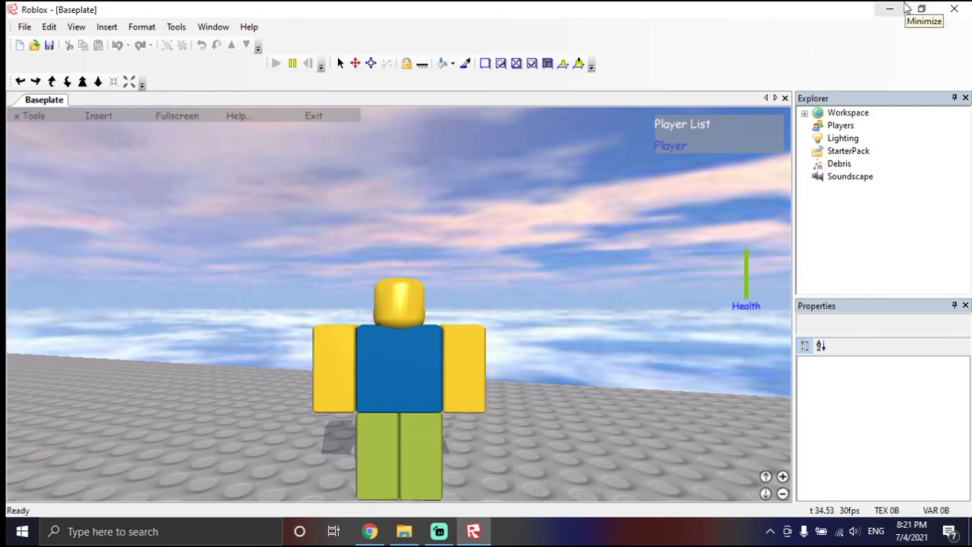
pyautogui.click(904, 9)
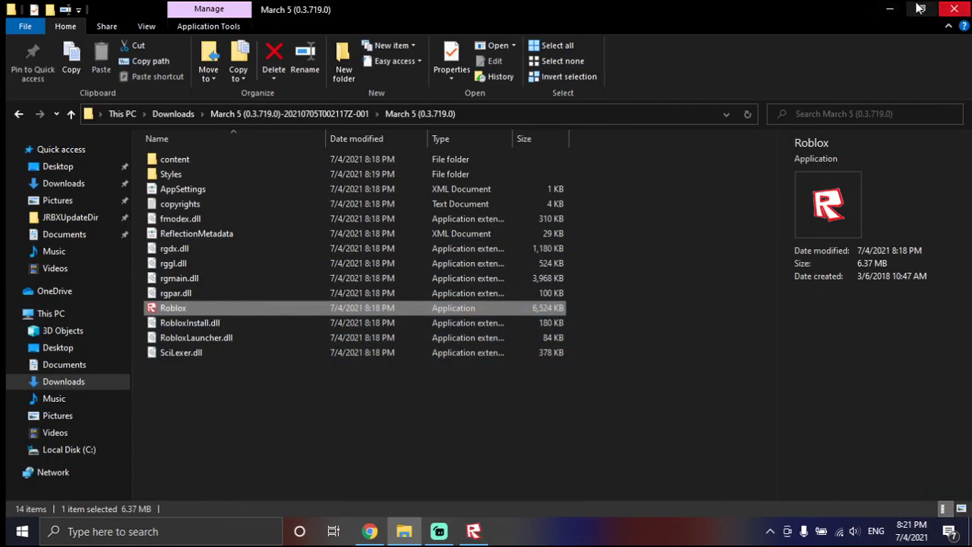
pyautogui.click(889, 8)
pyautogui.click(439, 531)
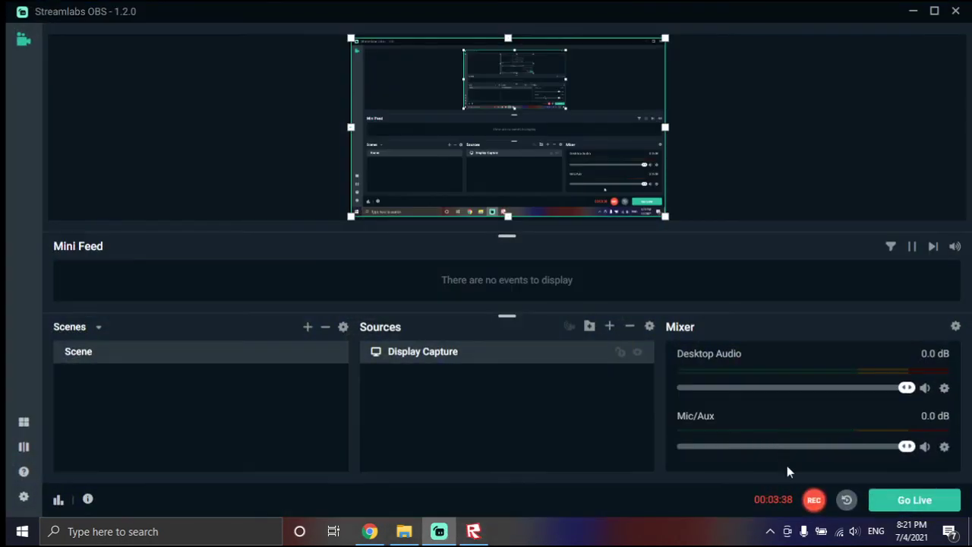